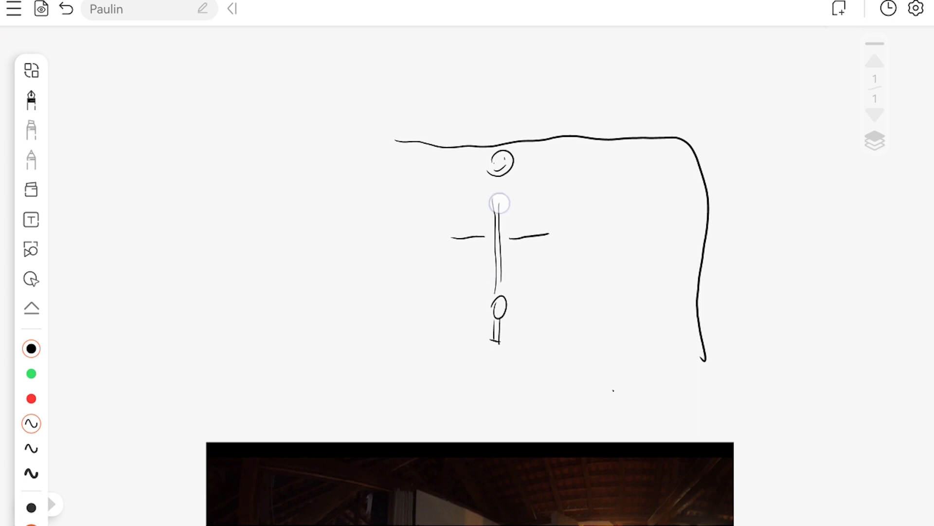
Step: Sketch light rays fanning out to the left from the small circle at the base of the lighting diagram
mouse_move(505, 294)
left_mouse_down()
mouse_move(521, 246)
mouse_move(549, 234)
mouse_move(650, 253)
mouse_move(426, 239)
left_mouse_up()
left_click_drag(497, 237, 452, 286)
left_click_drag(468, 234, 393, 292)
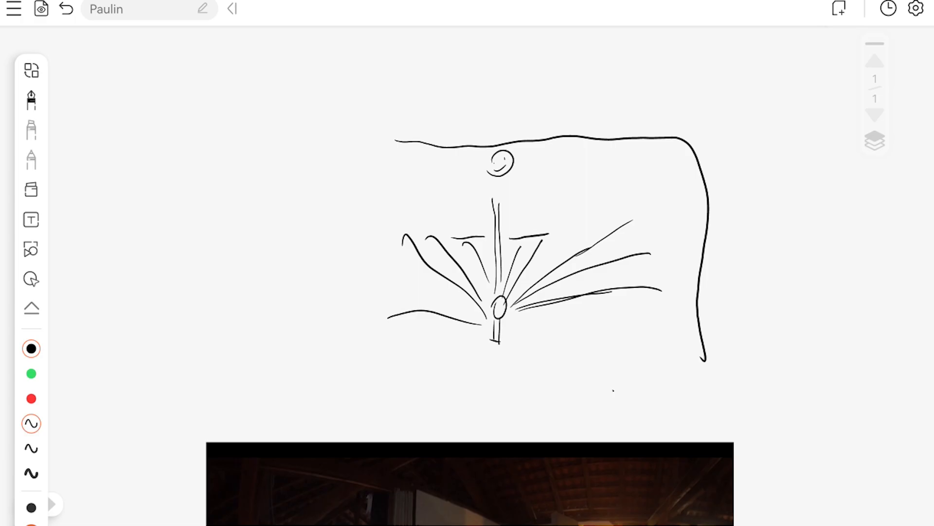
Step: Extend the three right-hand light rays to the wall and draw the reflected rays running back up toward the ceiling line
left_click_drag(620, 224, 693, 191)
left_click_drag(657, 253, 697, 223)
left_click_drag(645, 294, 690, 261)
left_click_drag(683, 197, 604, 153)
left_click_drag(672, 216, 583, 162)
left_click_drag(671, 239, 572, 169)
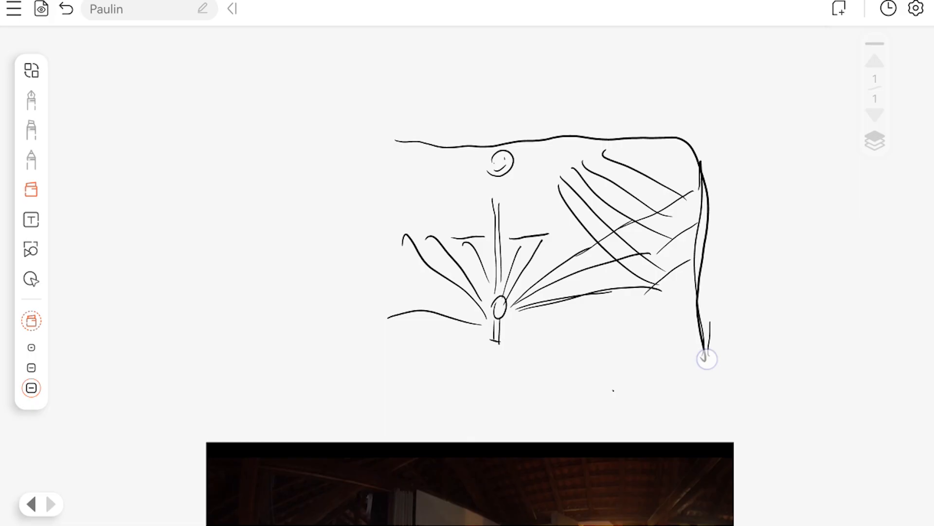
Step: Erase the curved wall line on the right side of the lighting diagram
left_click_drag(705, 359, 704, 159)
left_click(696, 206)
Step: Extend the three rays past the erased wall with the black pen and redraw the wall line closer to the light source
left_click(32, 160)
left_click(32, 100)
left_click_drag(664, 210, 754, 155)
left_click_drag(657, 253, 760, 176)
left_click_drag(654, 285, 756, 218)
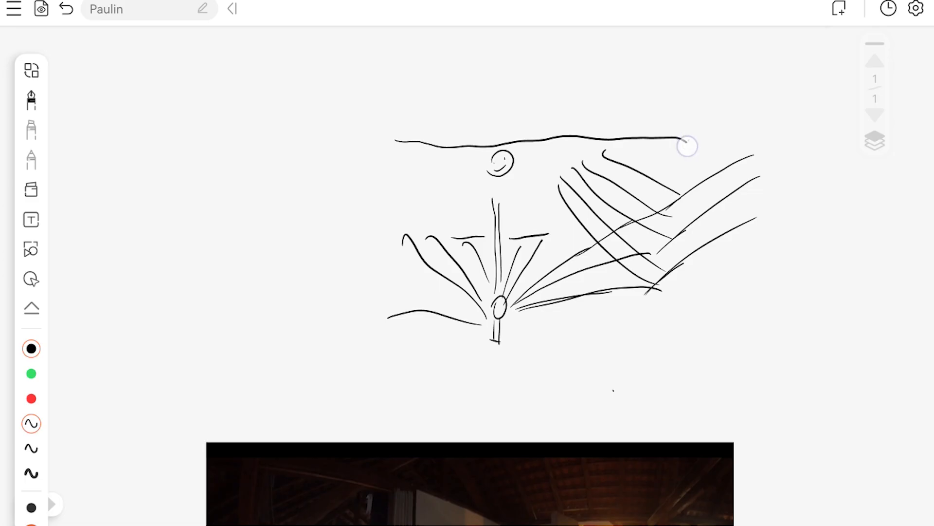
left_click_drag(688, 141, 682, 337)
left_click_drag(633, 168, 678, 192)
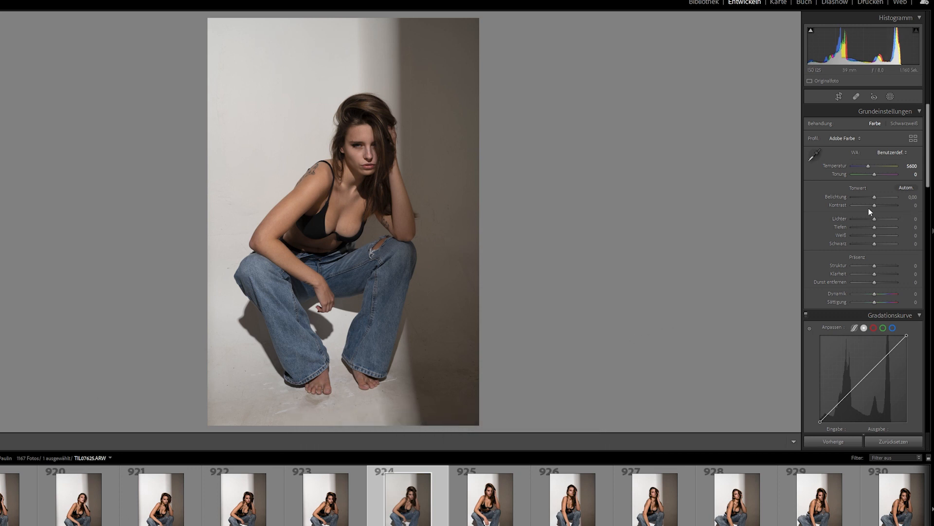
Step: In Lightroom, set the portrait's exposure to +0.19, the whites to −23 and the blacks to +19
left_click_drag(874, 197, 874, 200)
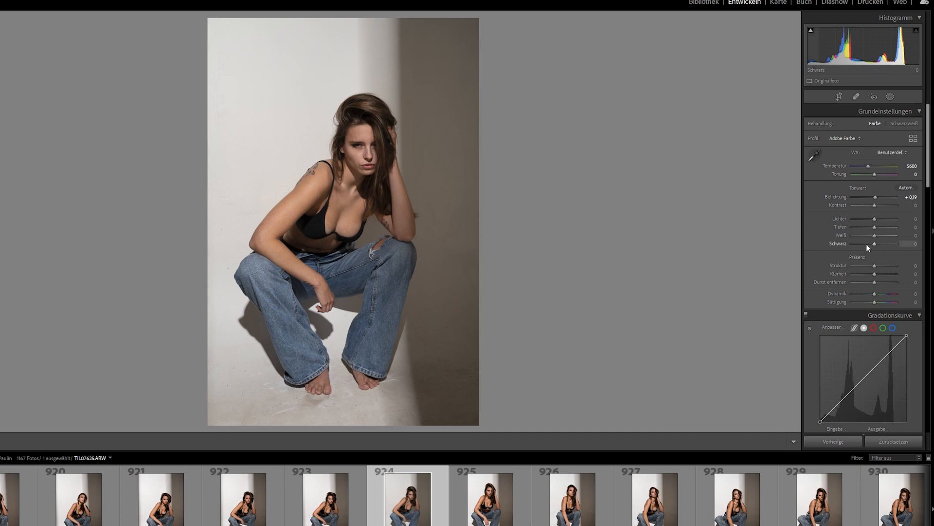
left_click_drag(868, 244, 888, 237)
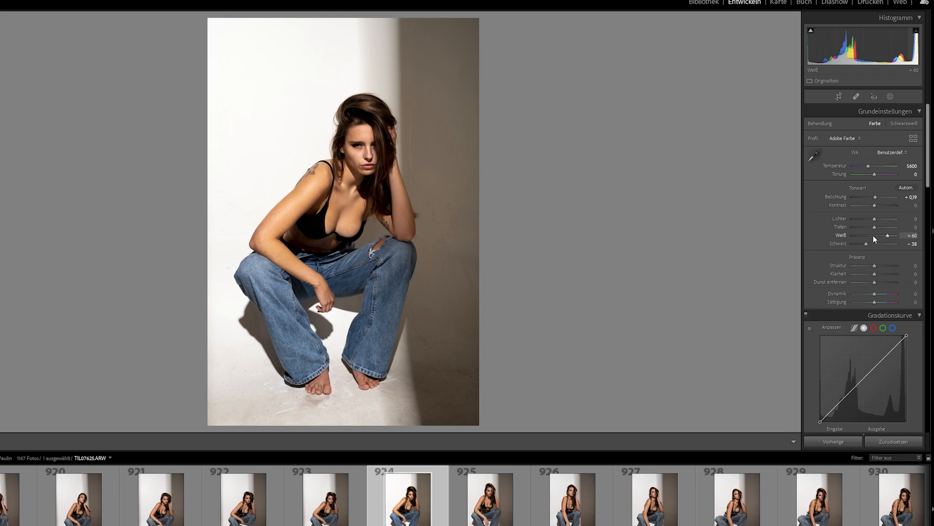
left_click_drag(874, 236, 881, 243)
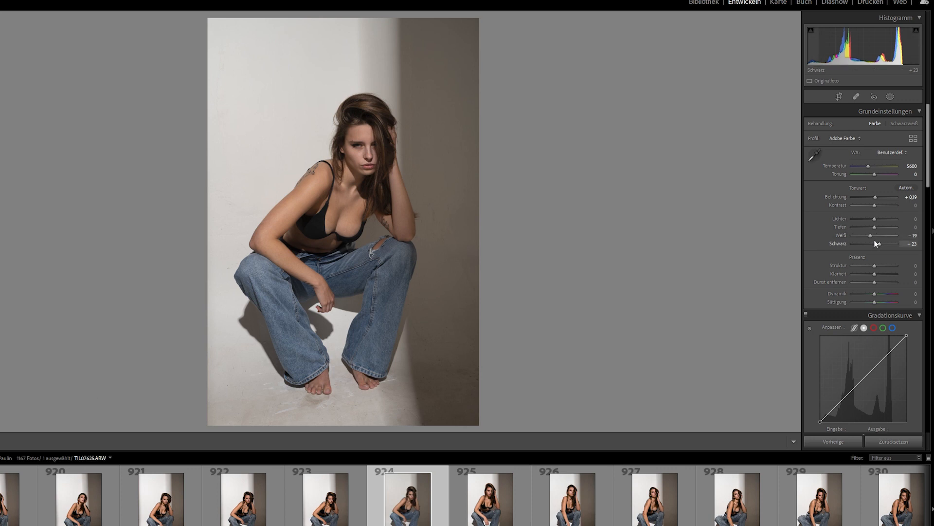
left_click_drag(873, 235, 871, 235)
left_click_drag(880, 243, 878, 244)
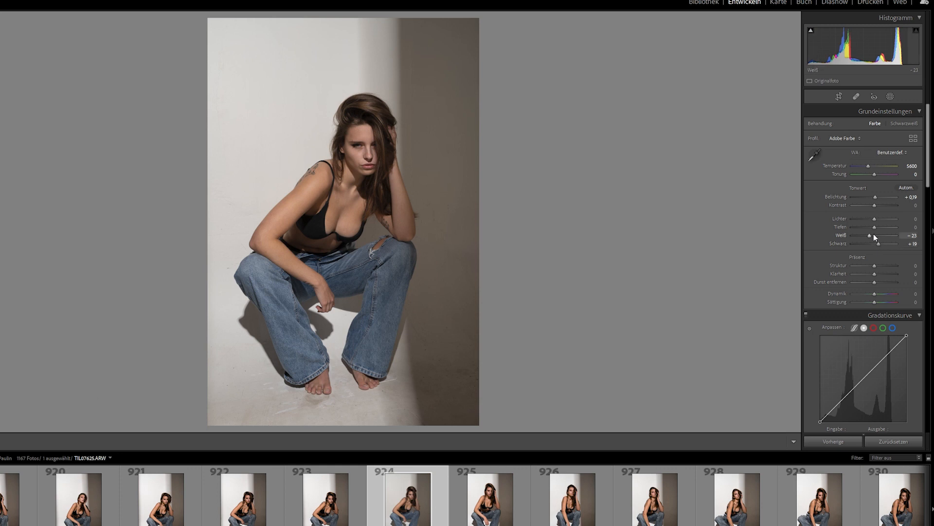
Step: Set the highlights to −13, the shadows to +17, the vibrance to +25 and the saturation to −21
left_click_drag(875, 227, 878, 227)
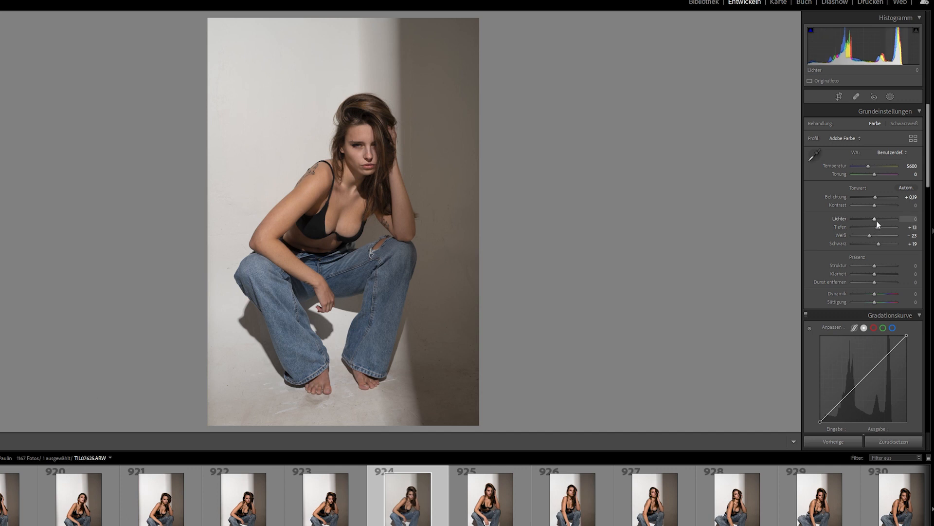
left_click_drag(875, 220, 879, 227)
left_click_drag(874, 294, 873, 304)
left_click(874, 301)
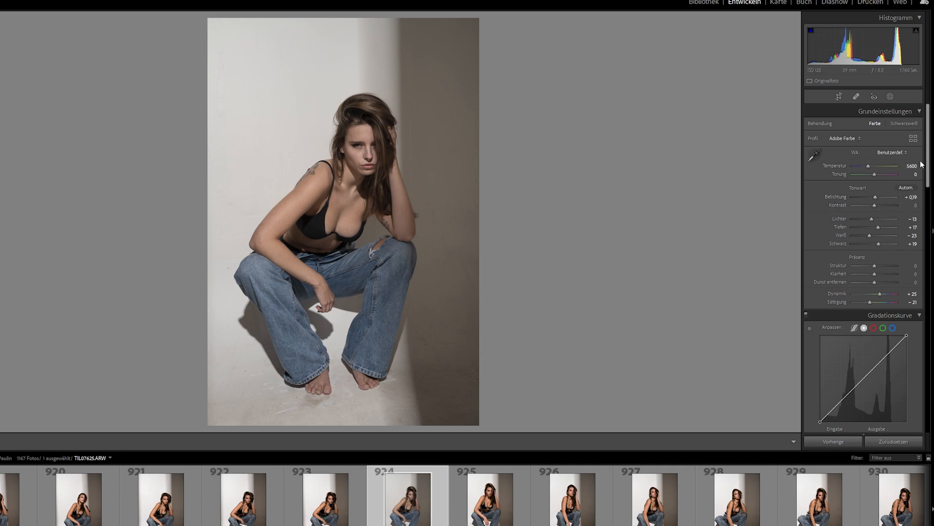
Step: Set the HSL saturation of orange to +48, yellow to −96, green to −13, aqua to −18, blue to −52 and purple to −21
left_click_drag(924, 168, 918, 216)
scroll(919, 217, "down", 2)
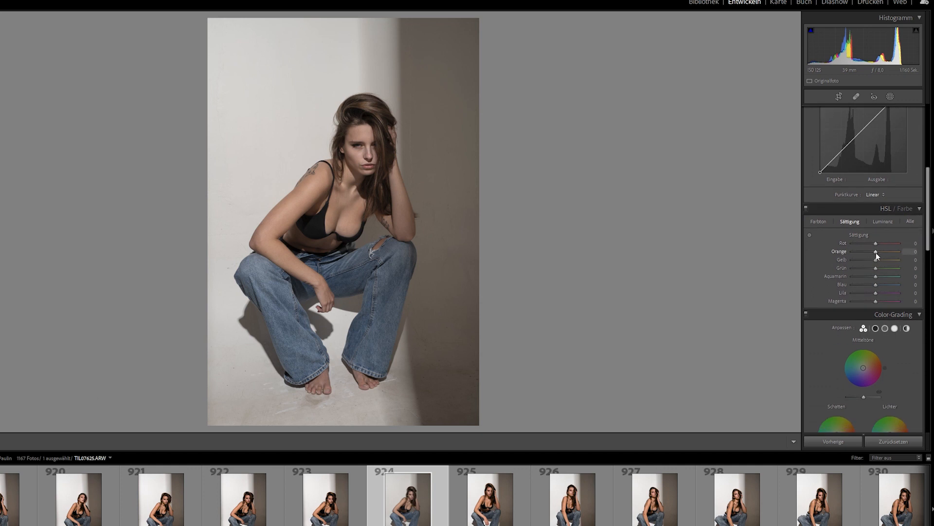
left_click_drag(879, 254, 881, 254)
left_click_drag(877, 261, 871, 293)
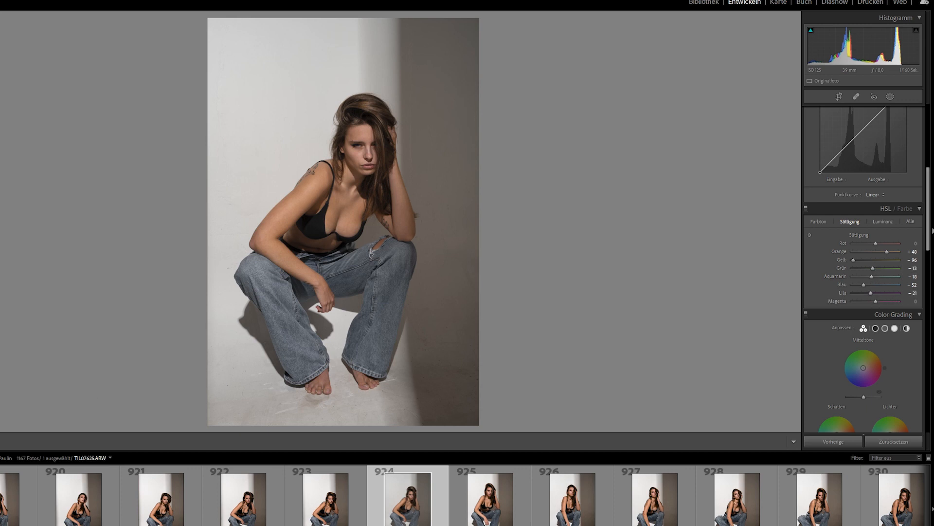
Step: Set the green primary in the camera calibration to hue +13 and saturation −13
left_click_drag(927, 205, 926, 387)
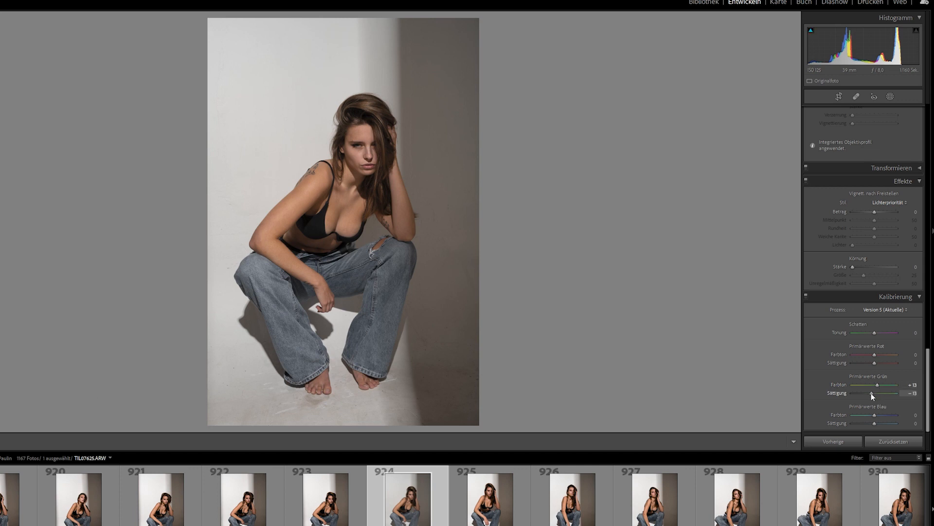
left_click_drag(928, 399, 928, 174)
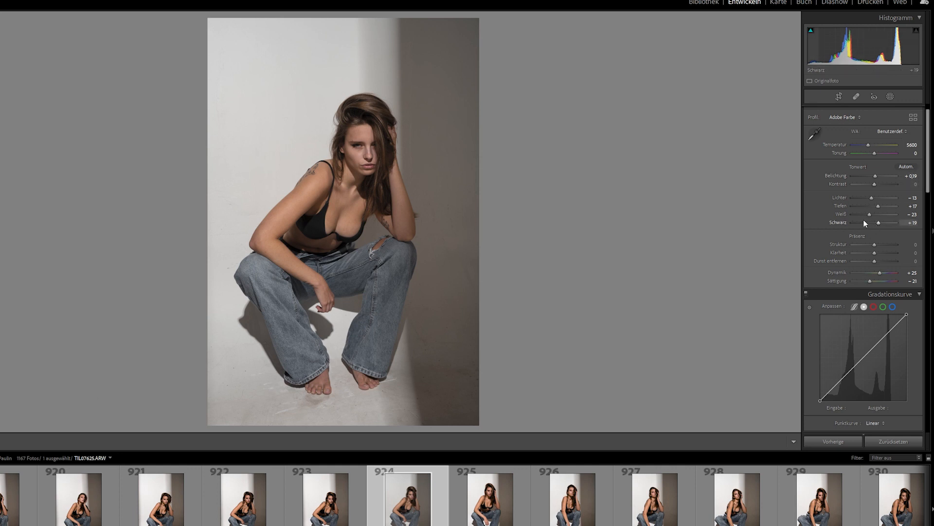
scroll(862, 226, "up", 1)
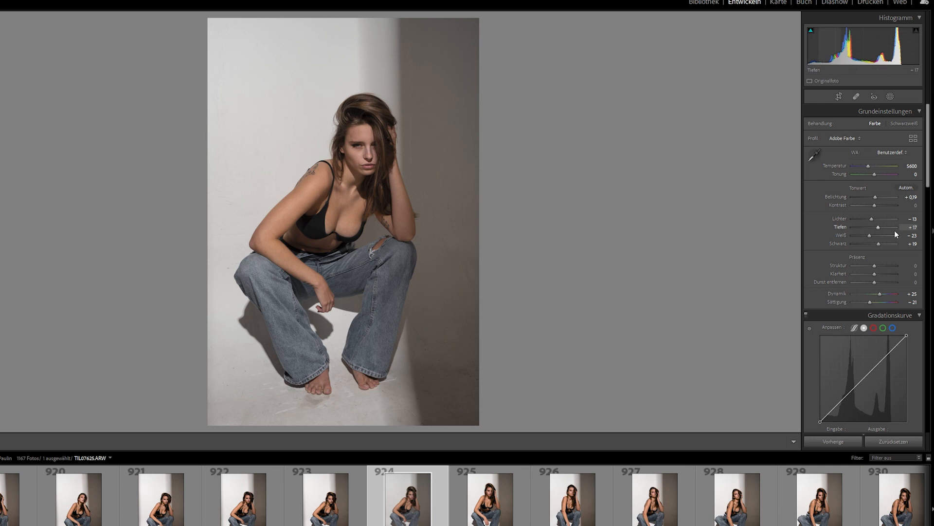
Step: Open the adjusted portrait for editing in Adobe Photoshop 2022
right_click(375, 209)
mouse_move(426, 283)
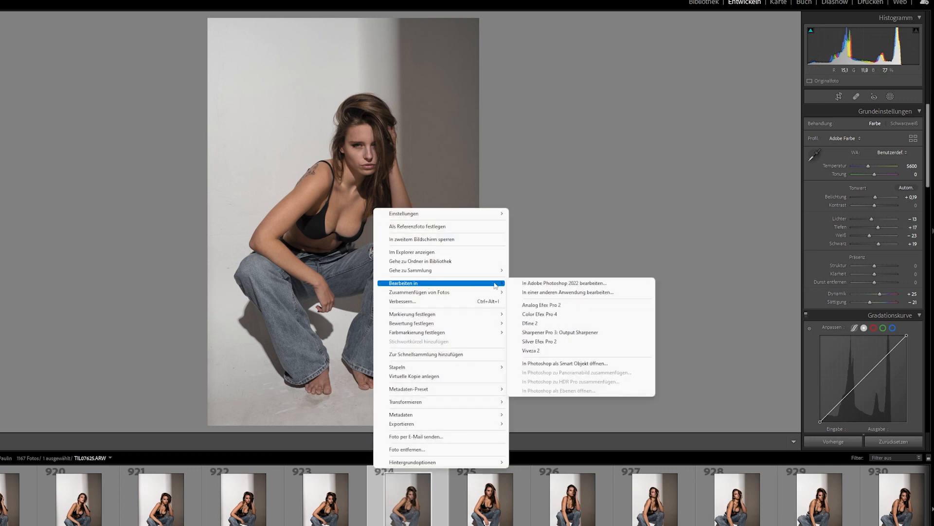
left_click(536, 284)
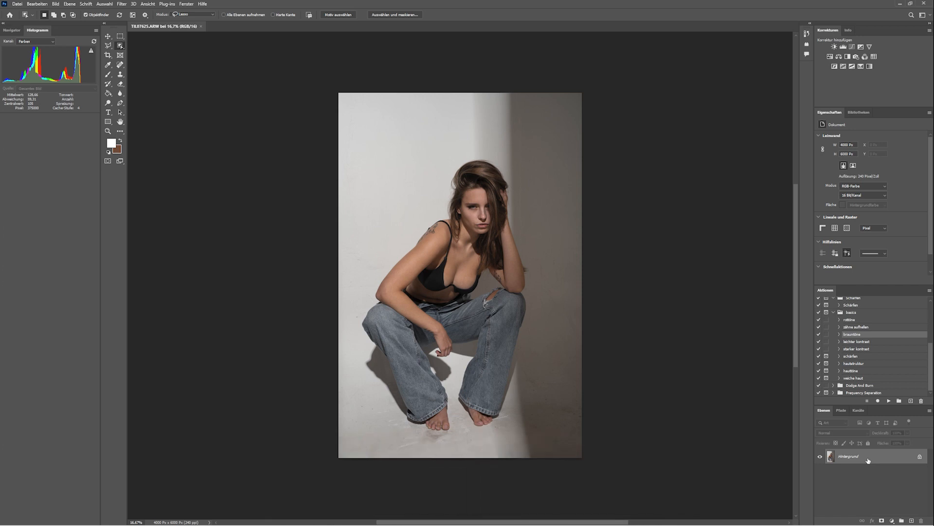
Step: Add a gradient map adjustment layer using the third preset, black to white, from the Grundlagen gradients
left_click(873, 66)
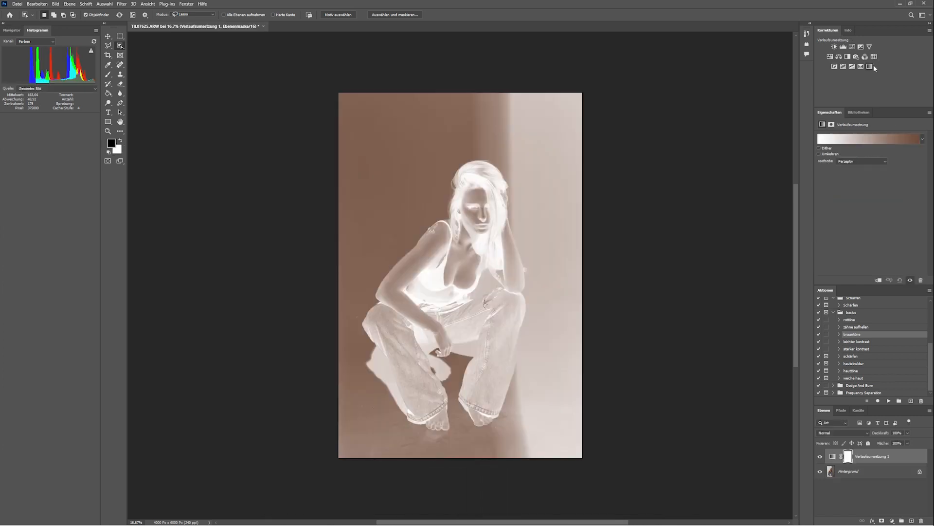
left_click(923, 140)
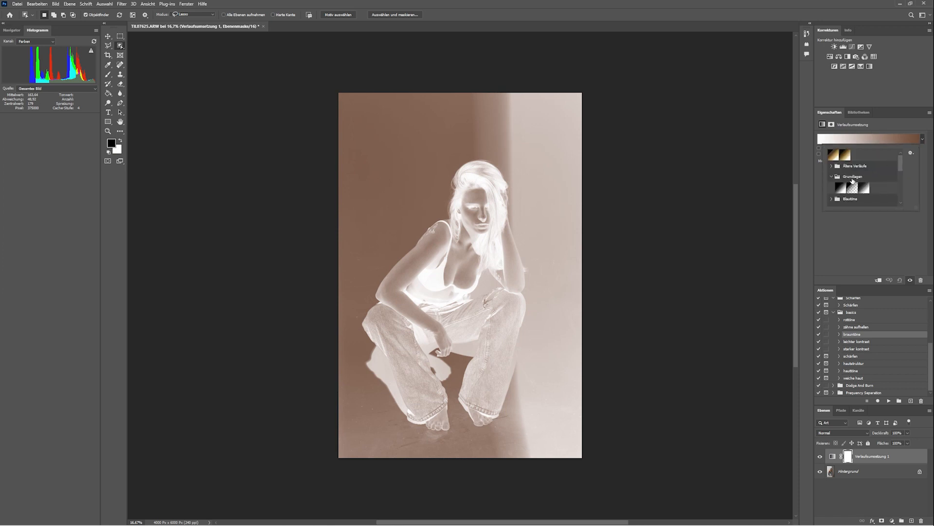
left_click(842, 188)
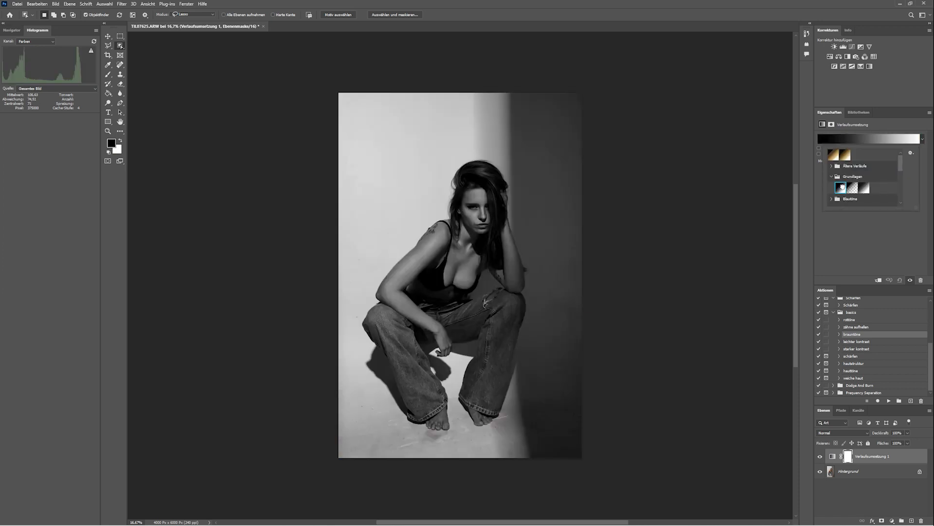
double_click(865, 188)
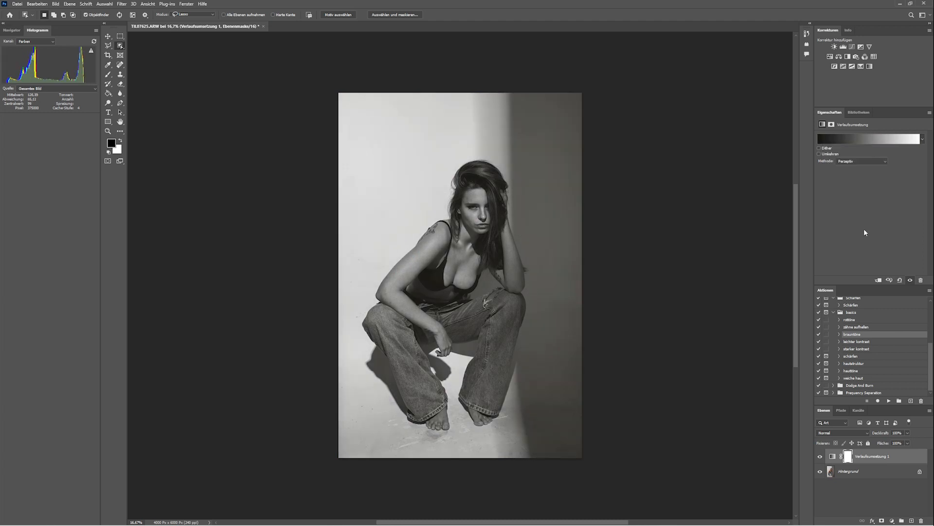
Step: Set the gradient map layer's blend mode to Multiplizieren and its opacity to 30%
left_click(843, 430)
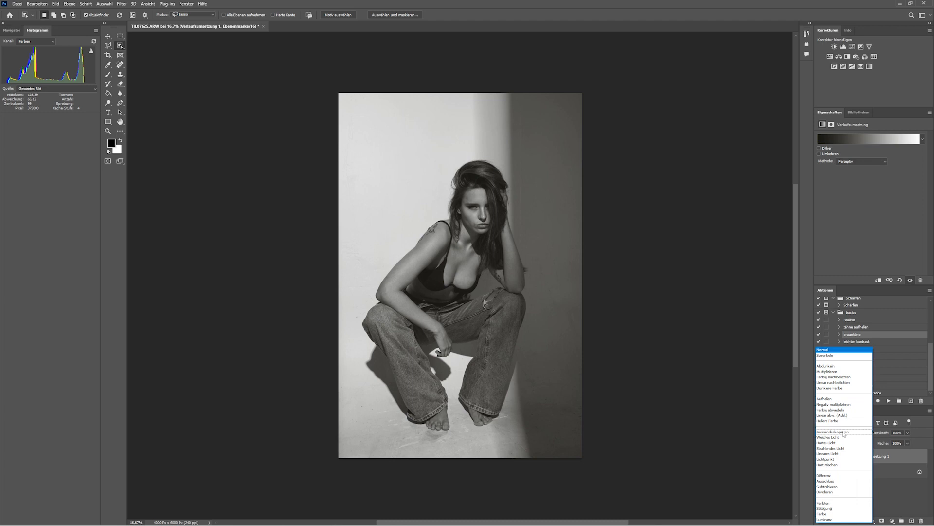
left_click(832, 371)
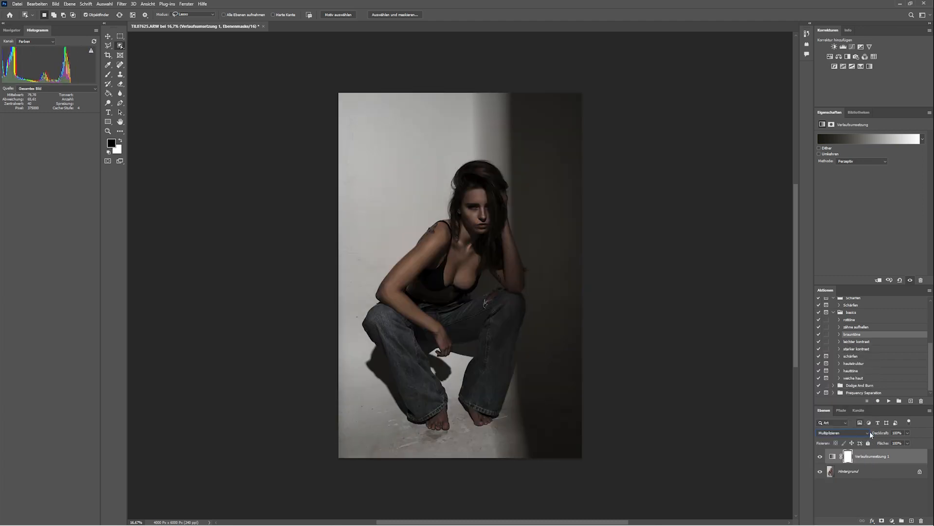
left_click_drag(899, 433, 876, 434)
type("30")
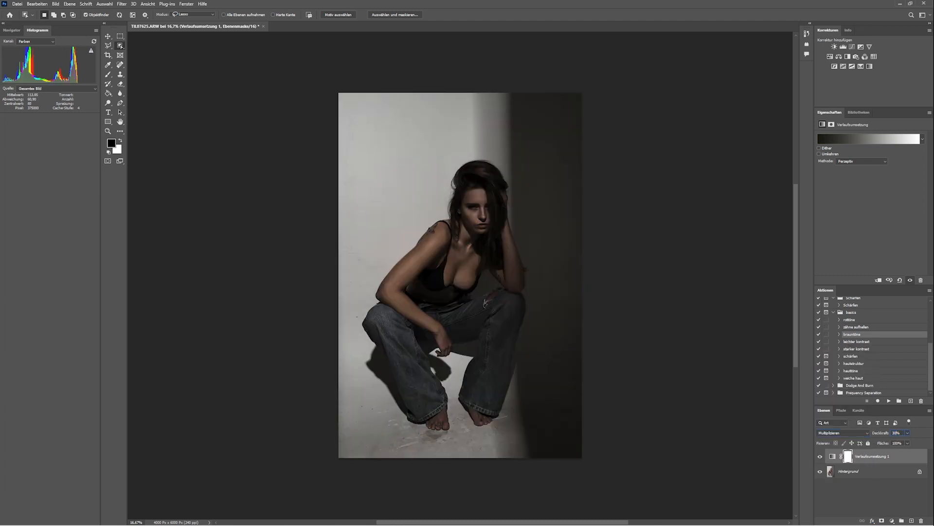
key("Return")
Step: Compare the photo with and without the gradient map layer and lower the layer's opacity to 23%
left_click(820, 456)
left_click(819, 457)
left_click_drag(885, 433, 882, 434)
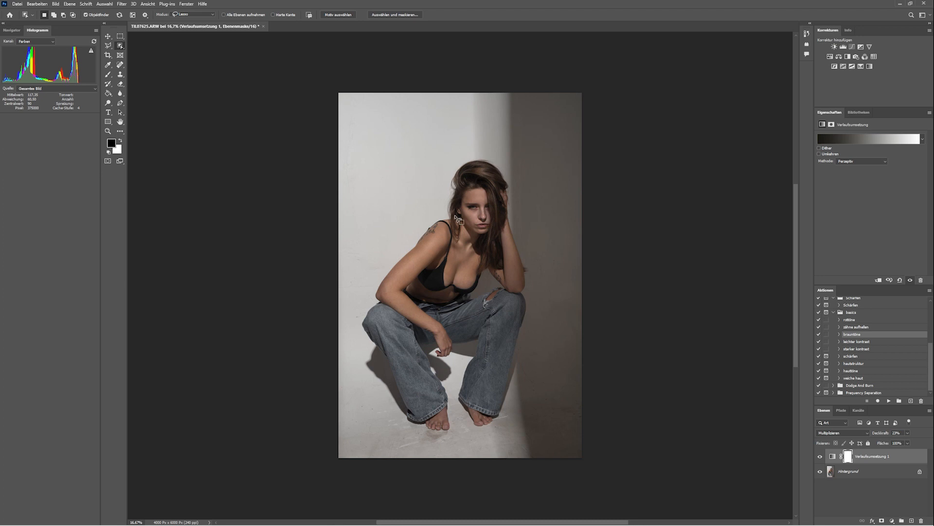
Step: Examine the model's face and skin up close with the gradient map layer hidden and shown
left_click(108, 74)
scroll(478, 230, "up", 6)
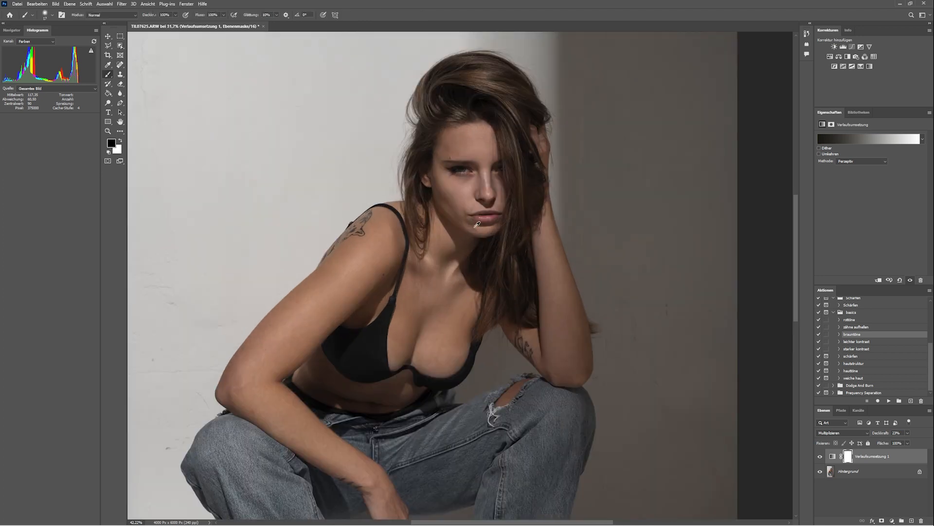
left_click(820, 456)
left_click(820, 456)
left_click(820, 456)
left_click(820, 456)
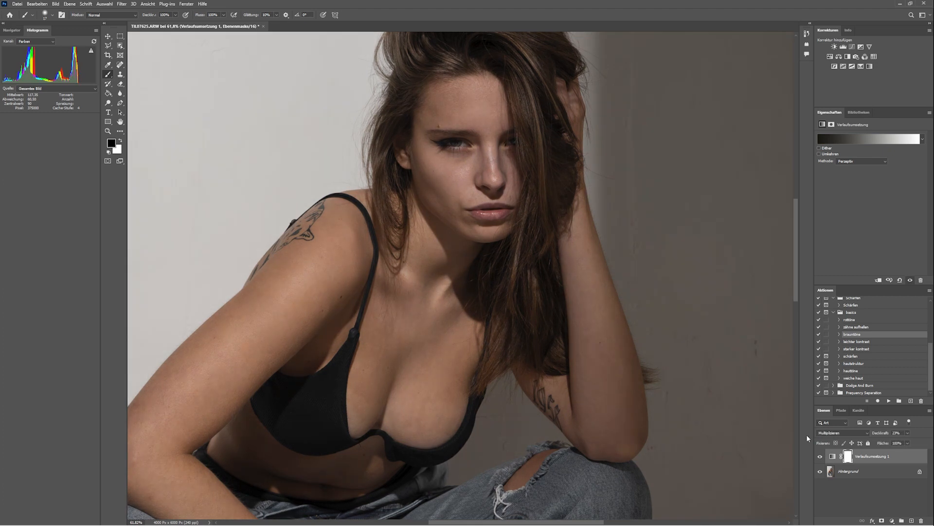
scroll(576, 330, "down", 2)
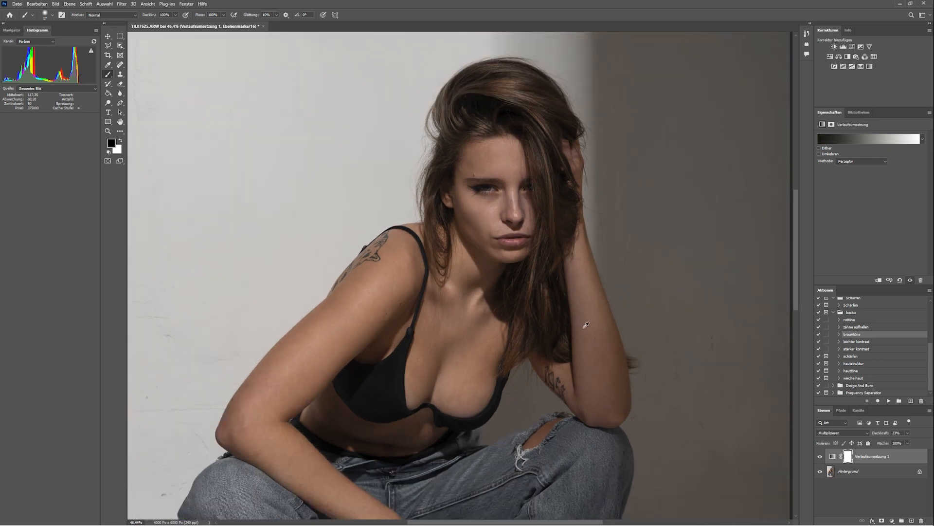
Step: Put the gradient map layer into a new group and add a Curves layer there that raises the midtones to output 151
left_click(902, 521)
left_click_drag(863, 469, 865, 457)
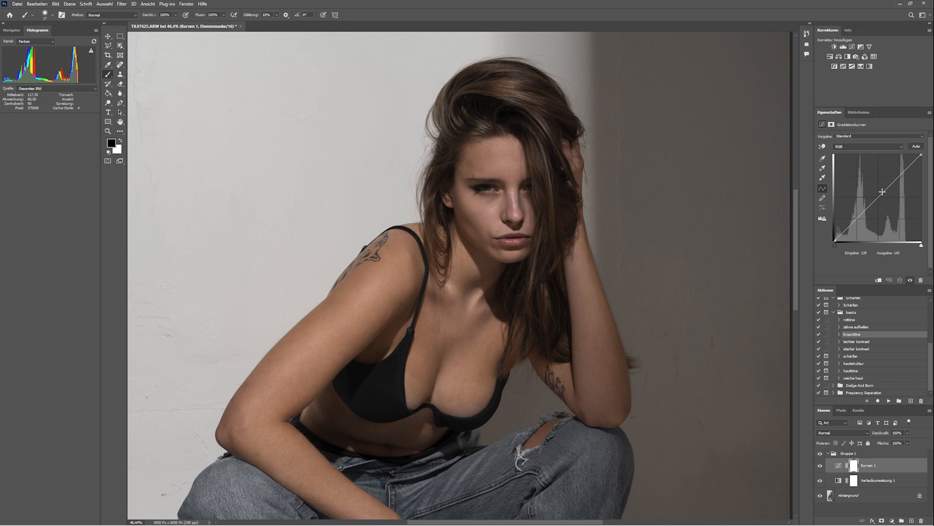
left_click_drag(883, 192, 881, 190)
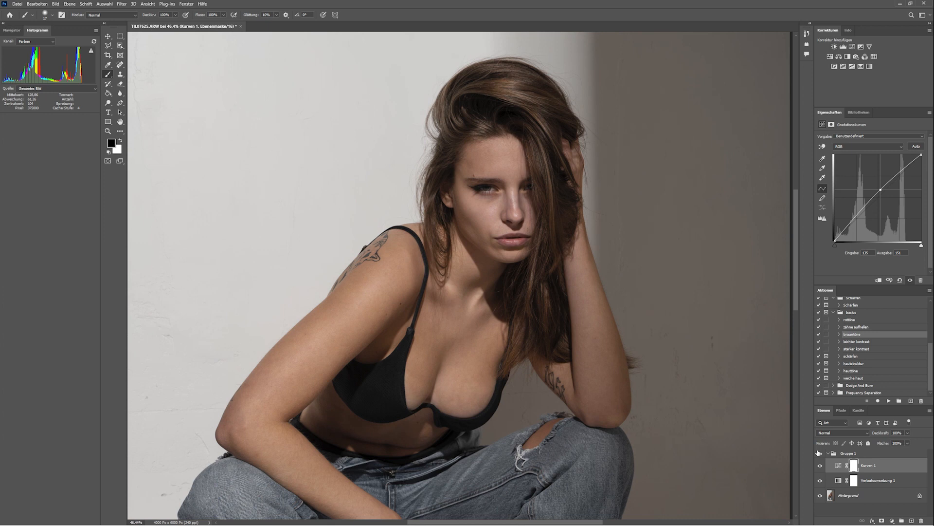
left_click(820, 453)
scroll(655, 357, "down", 10)
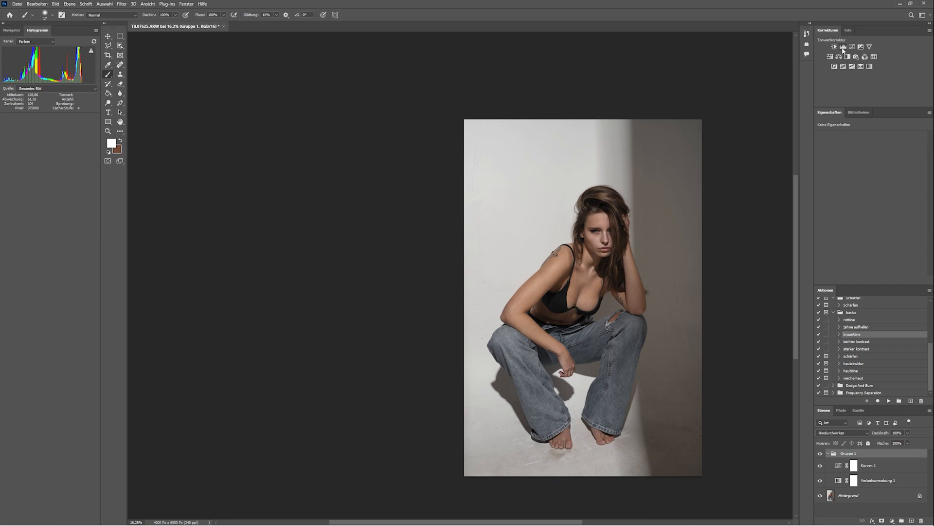
Step: Add a Levels adjustment layer above the group, set its black input level to 22 and lower its white input level below 236
left_click(843, 47)
left_click_drag(876, 466, 878, 451)
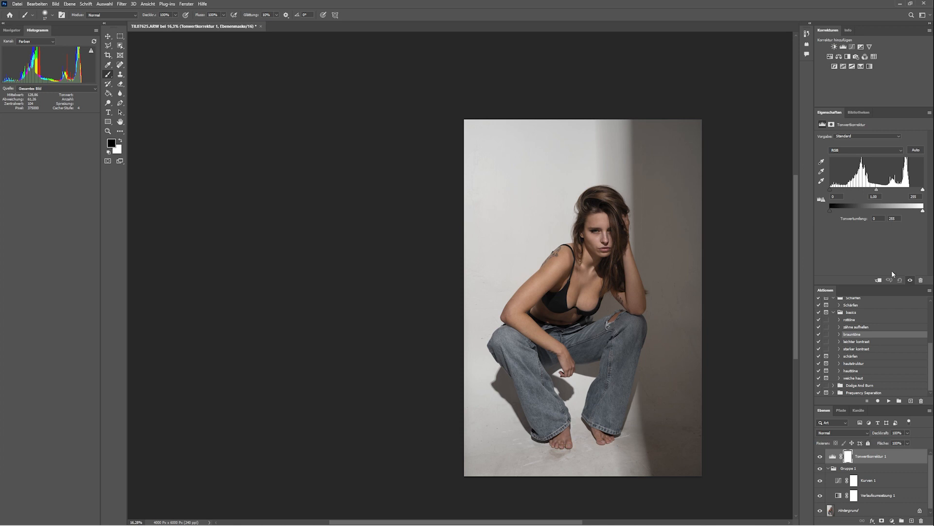
left_click_drag(923, 189, 916, 191)
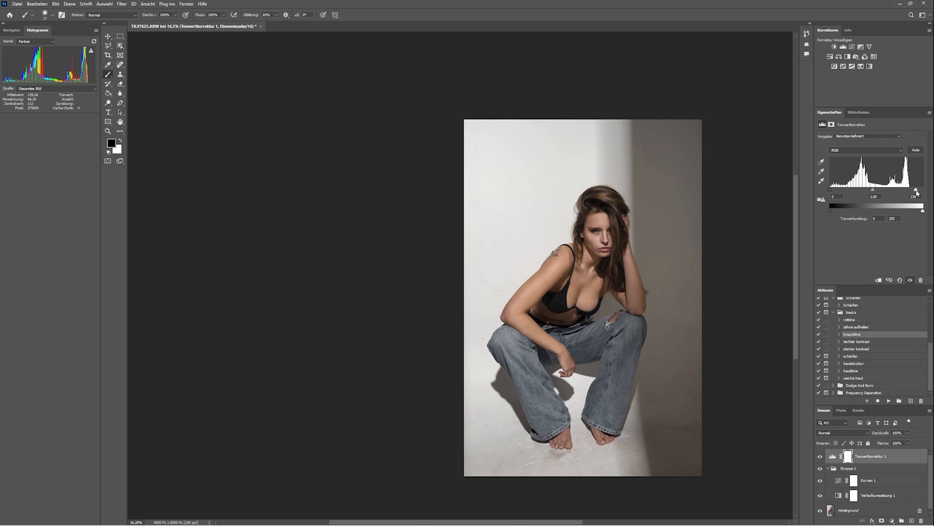
left_click_drag(831, 190, 838, 189)
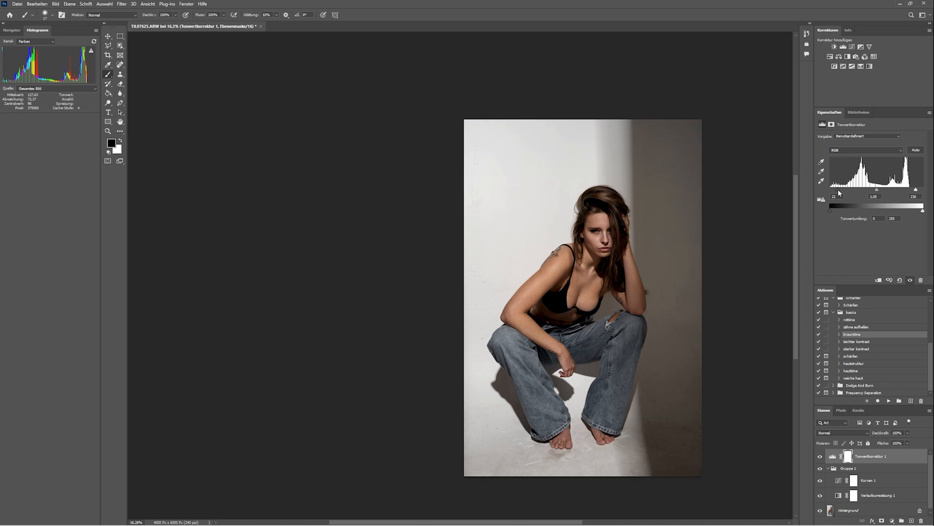
left_click_drag(916, 189, 914, 192)
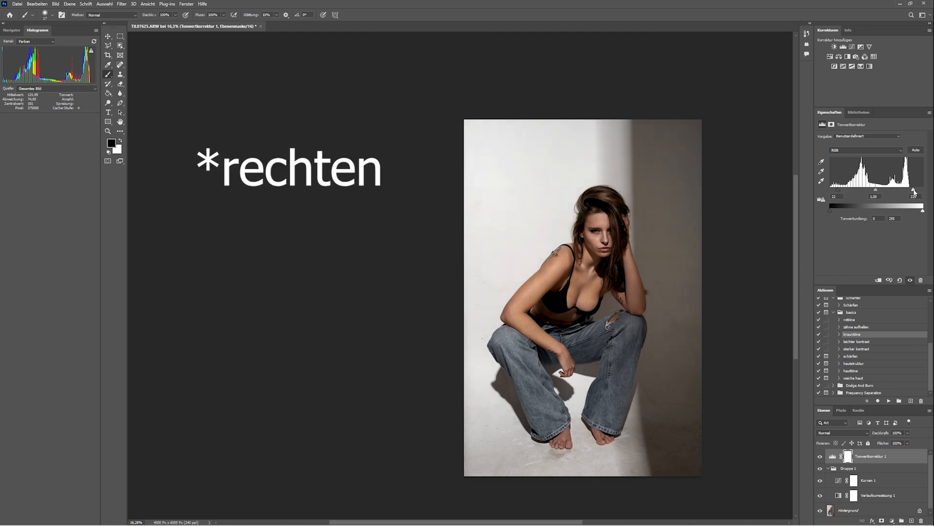
Step: Compare the photo with and without the Levels layer and set its black input level to 24 and white input level to 223
left_click_drag(914, 191, 912, 191)
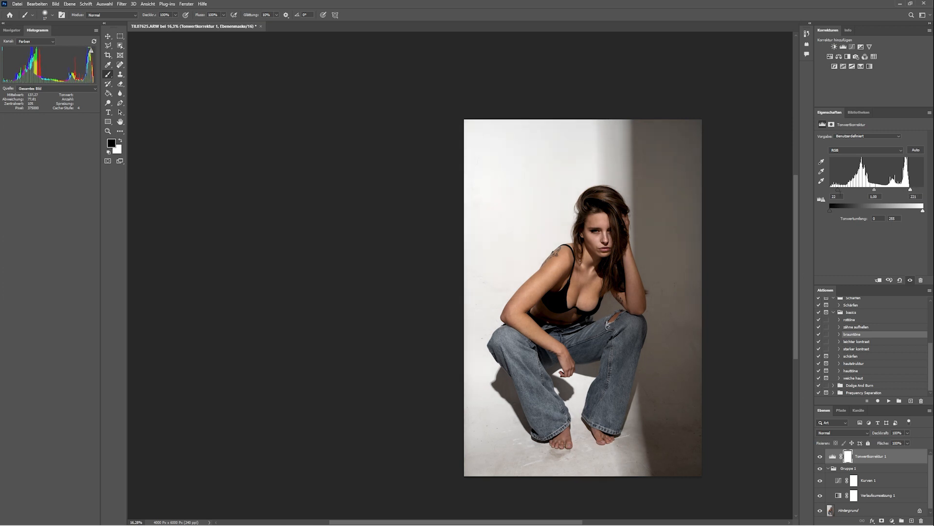
left_click(820, 456)
left_click(820, 457)
left_click(819, 457)
left_click(820, 457)
left_click(820, 458)
left_click(820, 457)
left_click_drag(837, 189, 839, 188)
left_click_drag(910, 189, 912, 190)
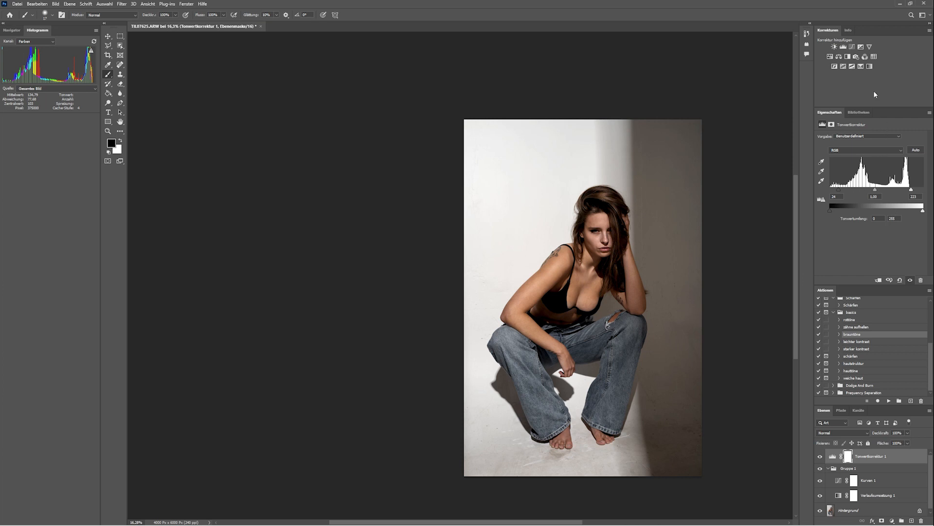
Step: Add a Selective Color adjustment layer, slightly raise cyan and yellow in the reds, and compare the skin tones with and without it
left_click(861, 66)
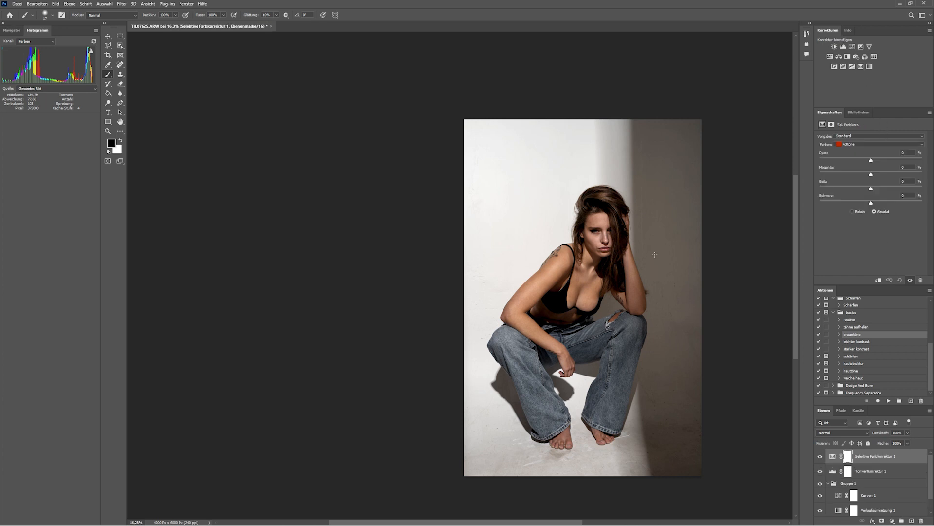
scroll(604, 271, "up", 10)
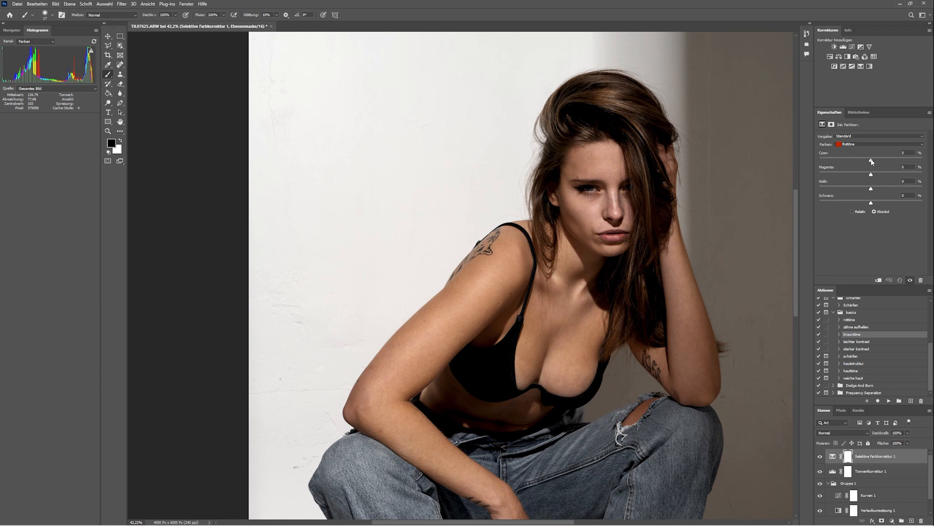
left_click_drag(871, 161, 873, 192)
left_click(820, 456)
left_click(819, 456)
left_click(819, 456)
left_click(819, 456)
Step: Increase the reds' cyan to +6 and yellow to +4 in the Selective Color layer and compare the photo with and without it
scroll(675, 267, "up", 1)
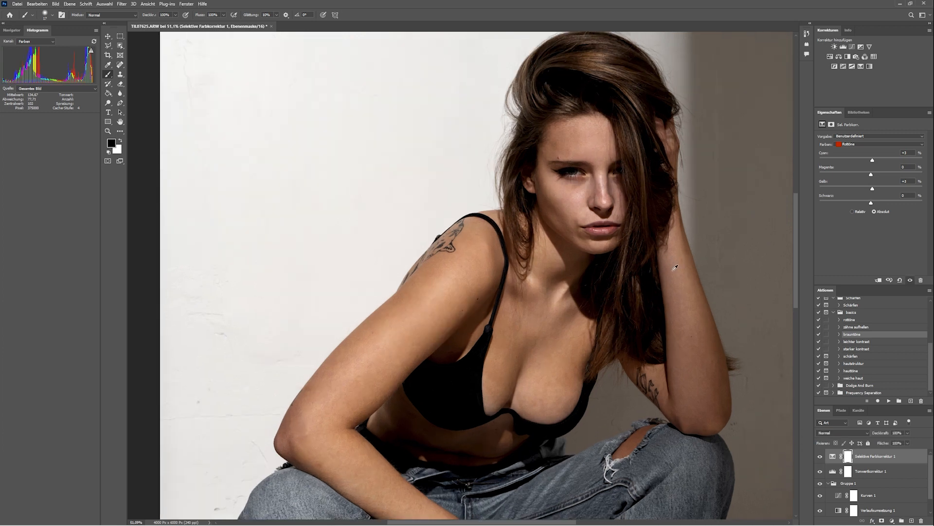
left_click_drag(871, 191, 874, 162)
left_click(821, 456)
left_click(820, 457)
left_click(819, 457)
left_click(820, 457)
scroll(676, 400, "down", 4)
scroll(674, 402, "down", 1)
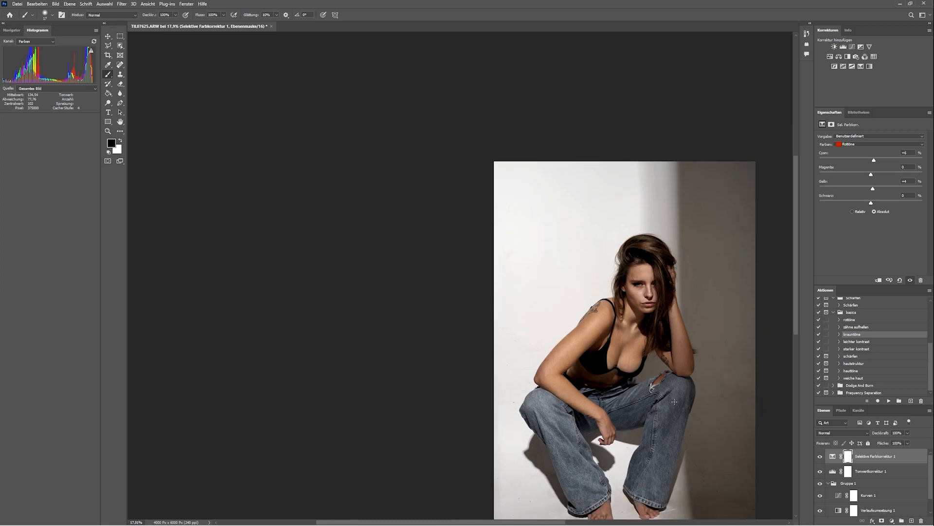
scroll(899, 462, "down", 1)
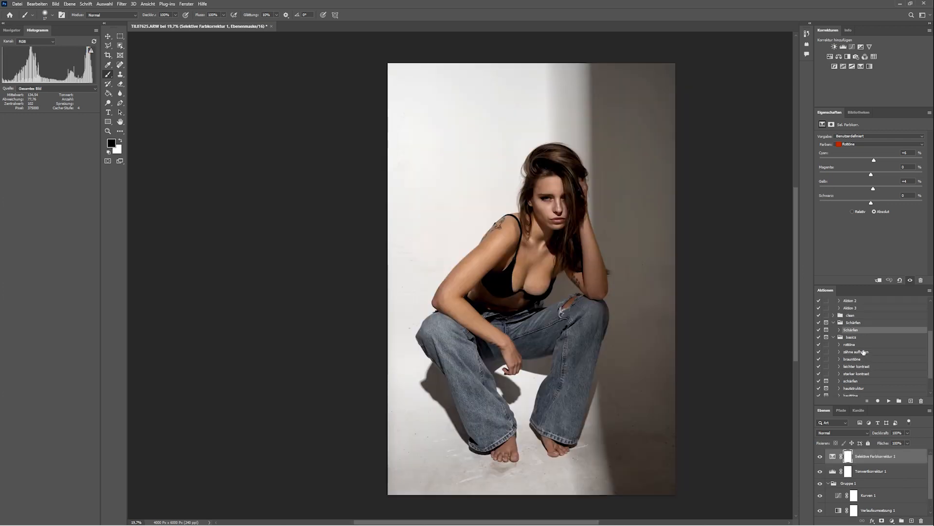
Step: Run the Schärfen action from the Schärfen set and apply its Gaussian Blur with a slightly reduced radius
left_click(839, 330)
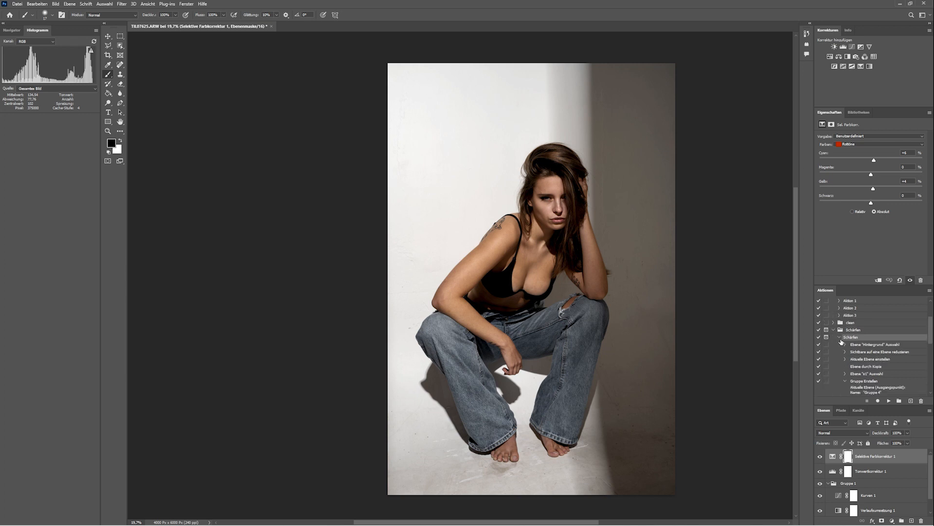
left_click(839, 337)
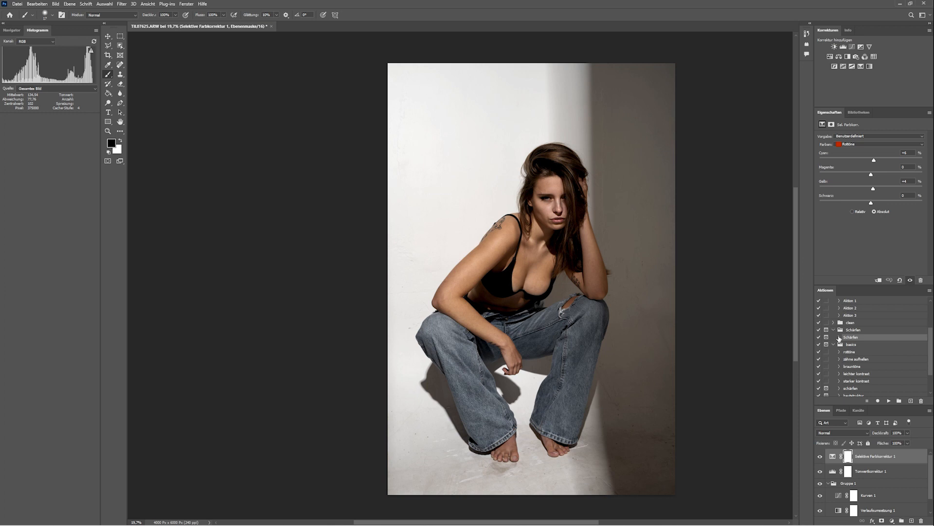
left_click(888, 400)
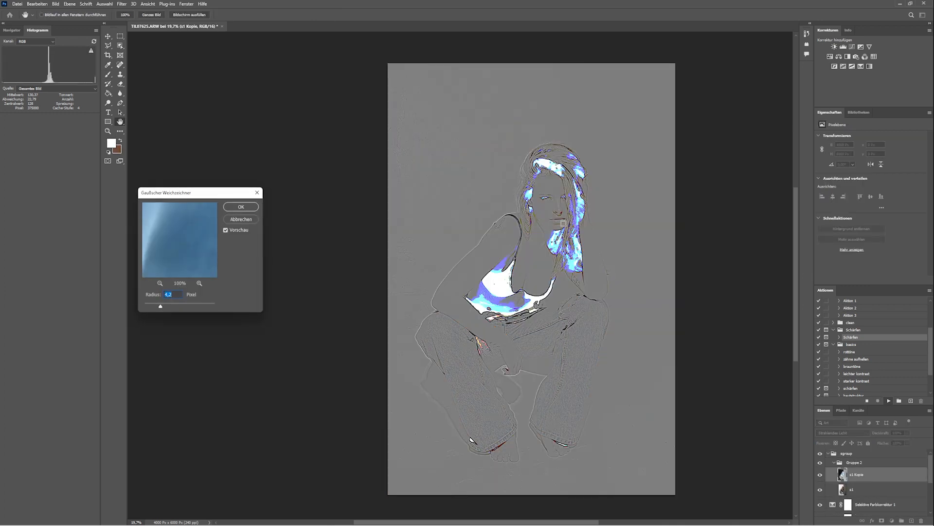
key("alt")
mouse_move(161, 306)
left_mouse_down()
mouse_move(181, 307)
mouse_move(160, 308)
left_mouse_up()
left_click(240, 208)
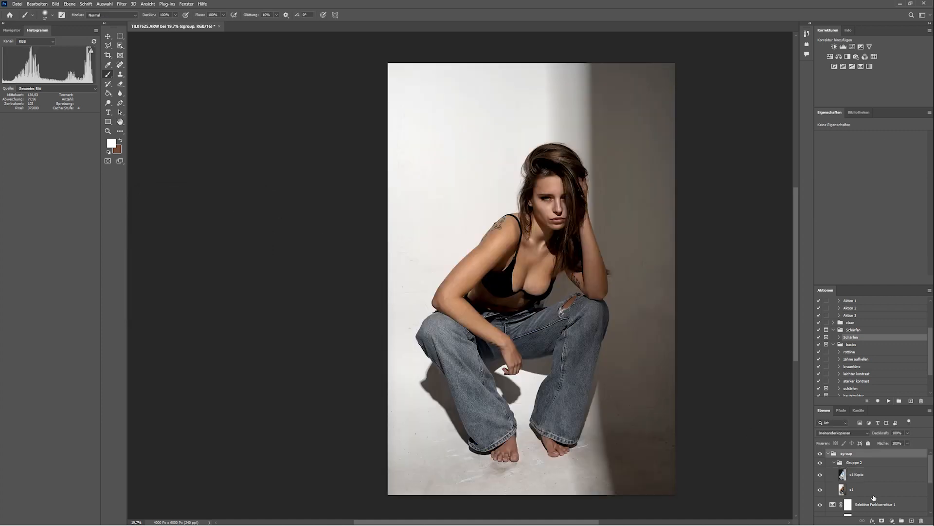
Step: Lower the sharpening group's opacity to 40% and compare the photo with and without the group
scroll(566, 200, "up", 3)
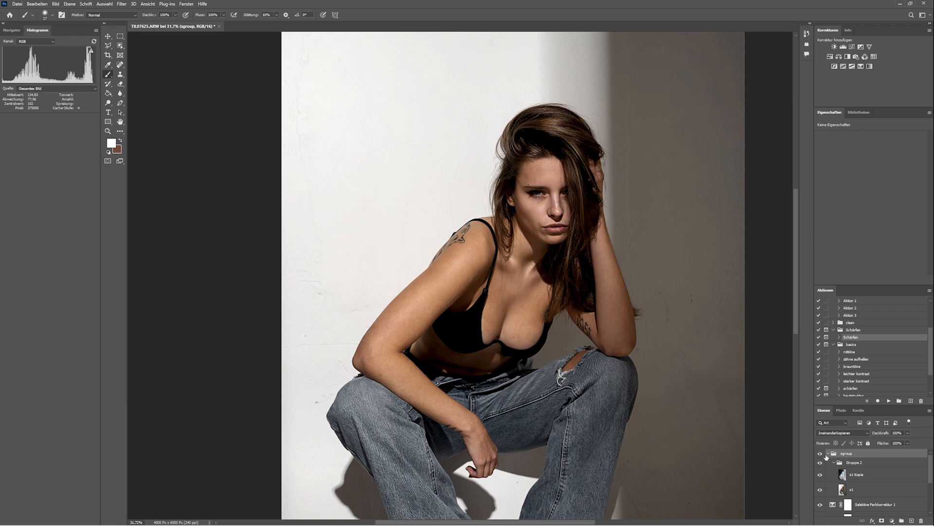
left_click_drag(890, 433, 867, 435)
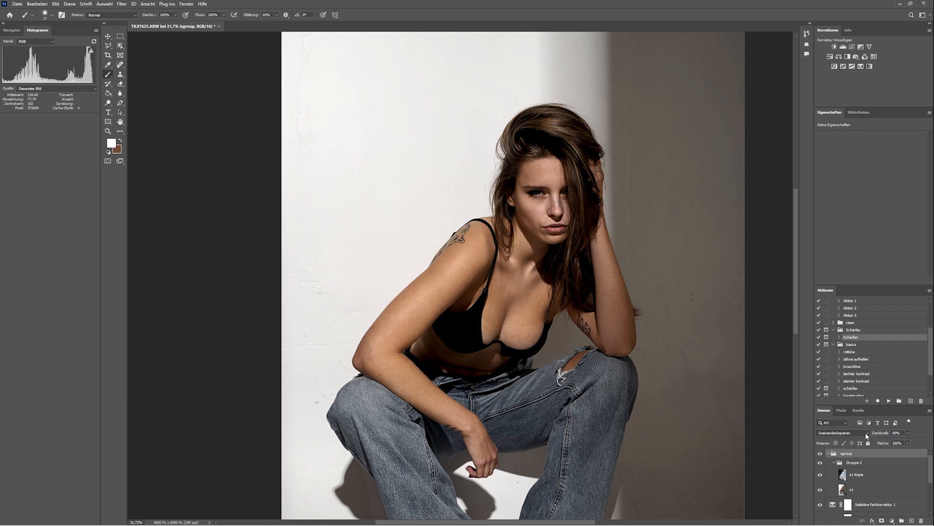
left_click(820, 453)
left_click(821, 453)
scroll(694, 429, "down", 2)
scroll(695, 429, "down", 1)
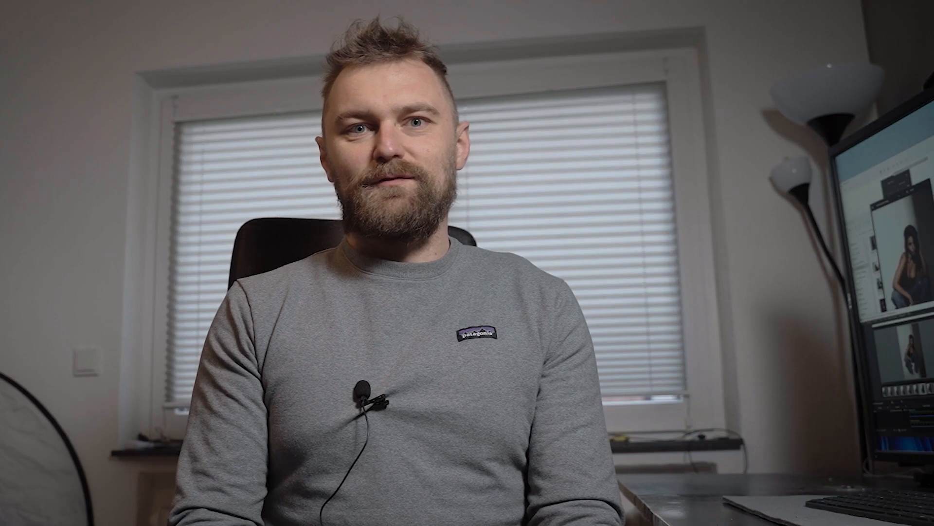